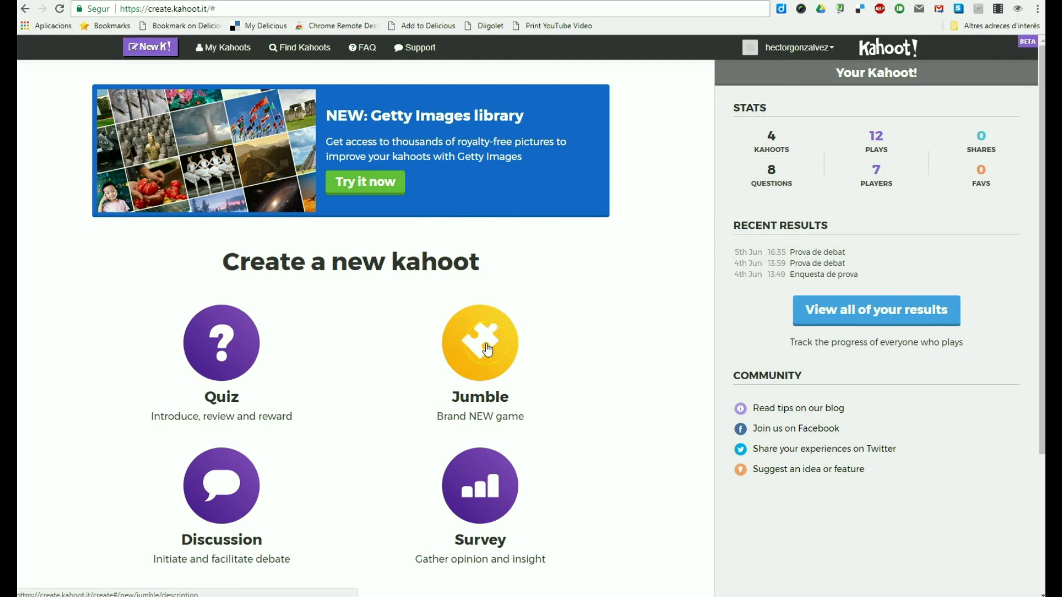
# Start creating a new kahoot of the Quiz type.
pyautogui.click(224, 337)
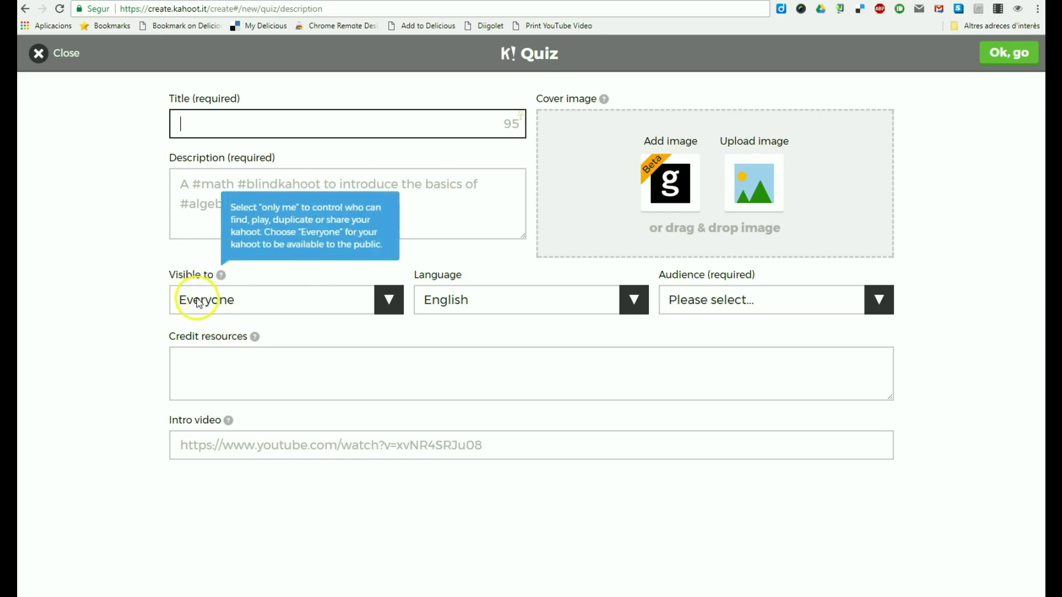
# Look through the available visibility and audience options on the quiz description form.
pyautogui.click(391, 303)
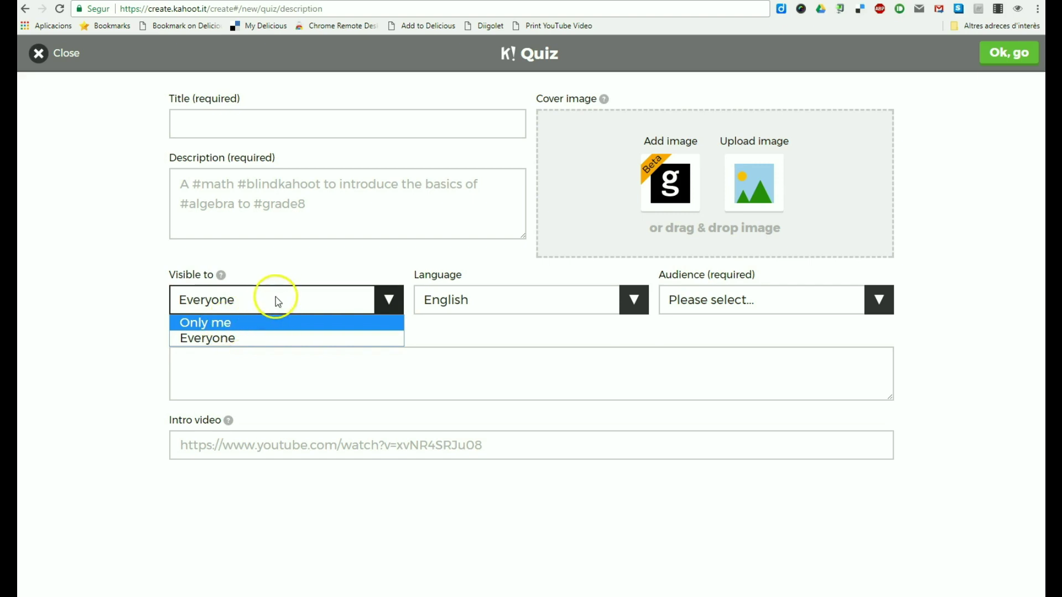
pyautogui.click(397, 251)
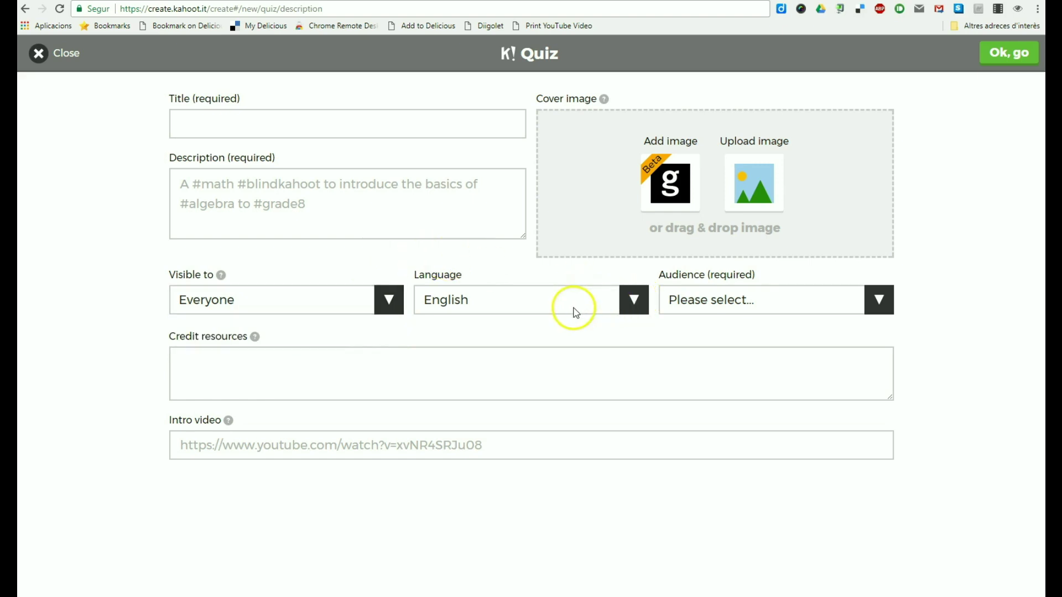
pyautogui.click(879, 301)
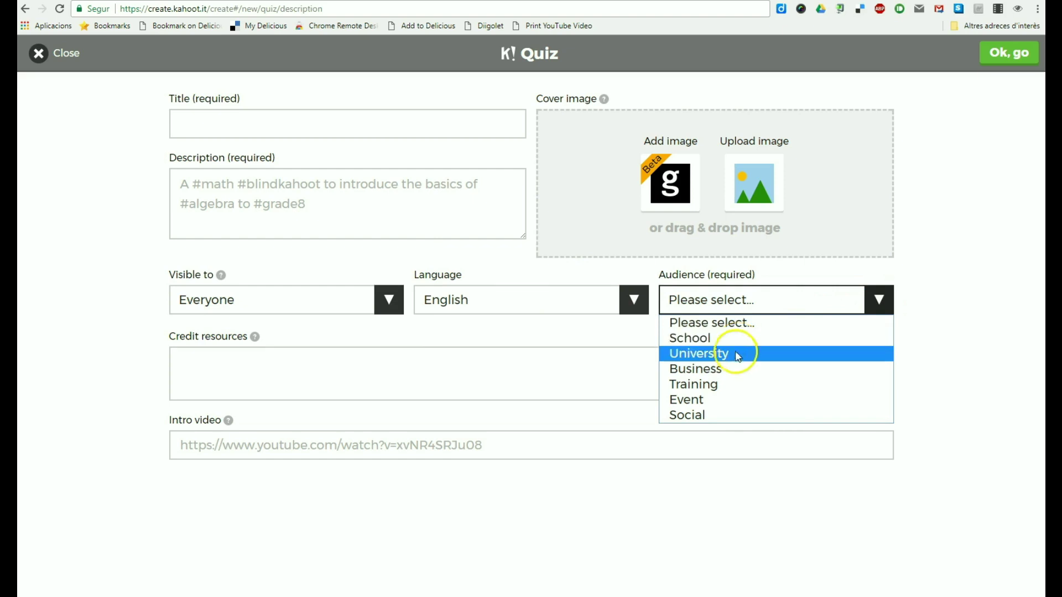
pyautogui.click(971, 336)
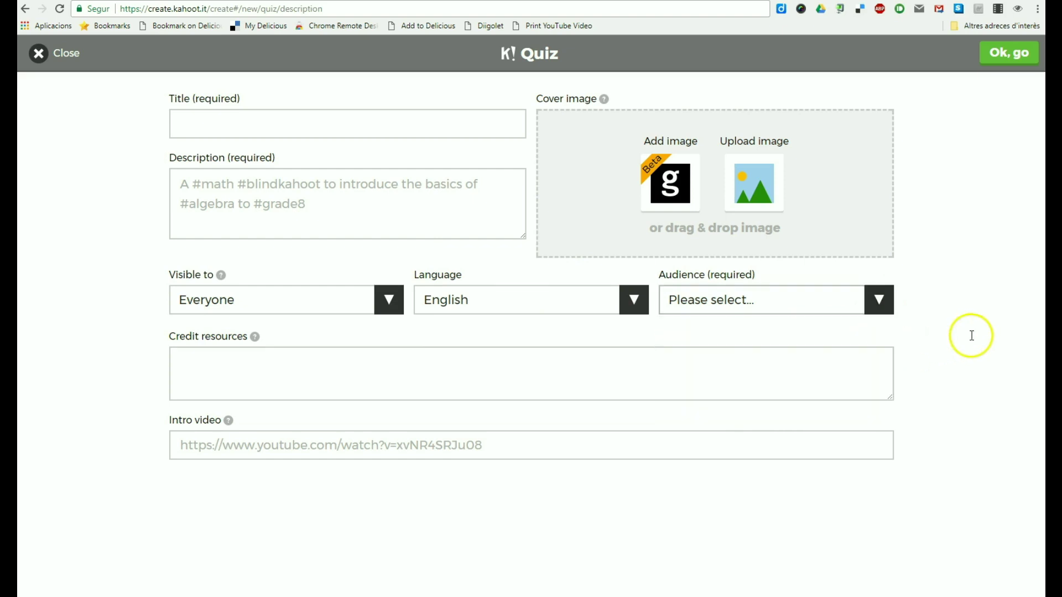
pyautogui.click(203, 362)
# Title the quiz "Prova de Kahoot" and enter the description "Prova de funcionament de Kahoot.".
pyautogui.click(324, 118)
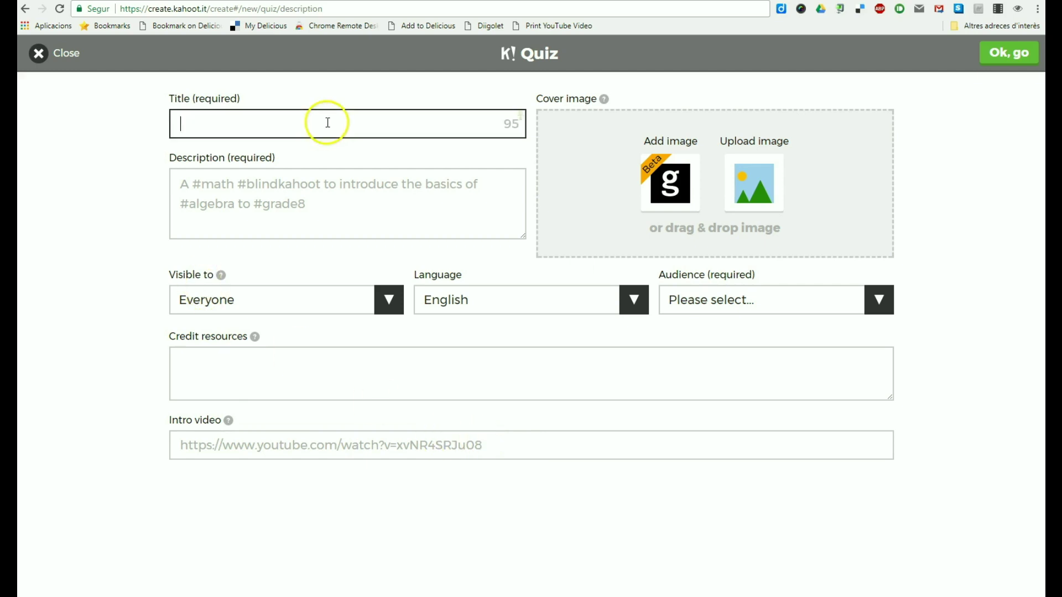
pyautogui.write('Prova de Kahoot')
pyautogui.click(313, 192)
pyautogui.write('Prova de funcionament de Kahoot.')
pyautogui.click(931, 178)
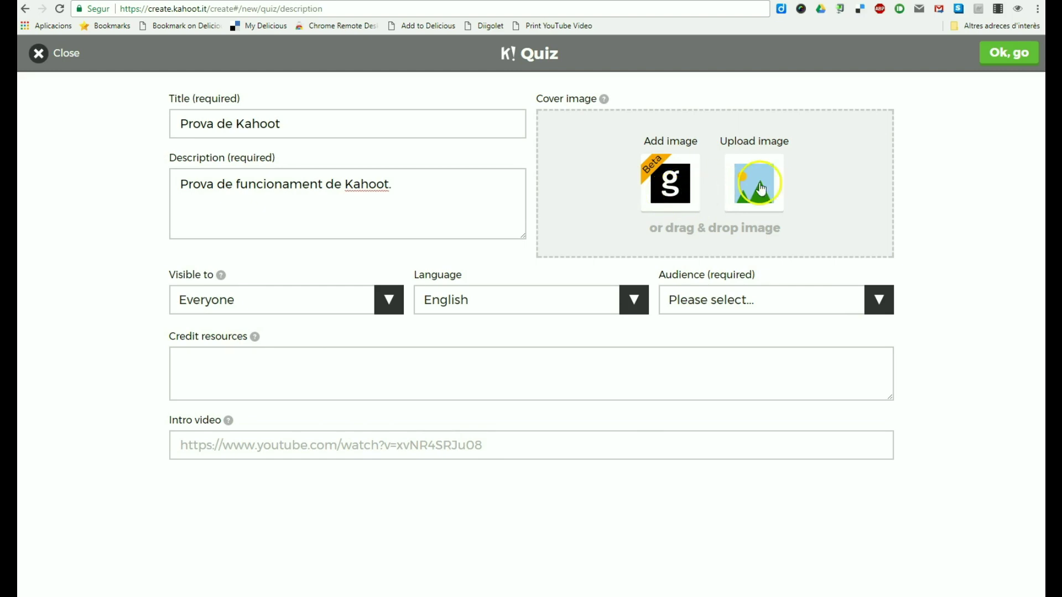
# Set the winding mountain road photo from the Getty Images library as the quiz's cover image.
pyautogui.click(673, 188)
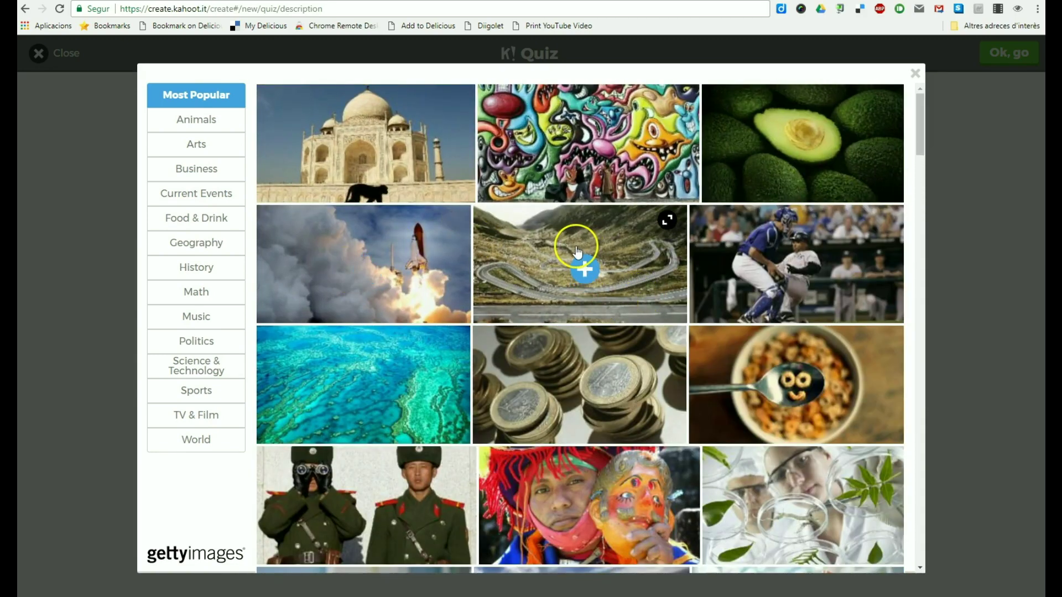
pyautogui.click(584, 265)
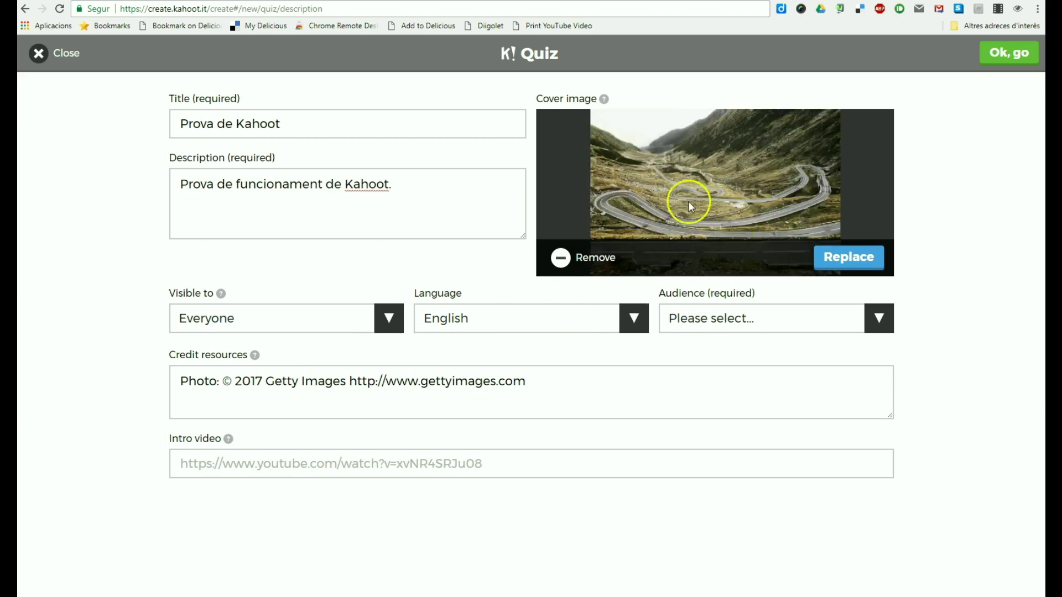
pyautogui.click(835, 257)
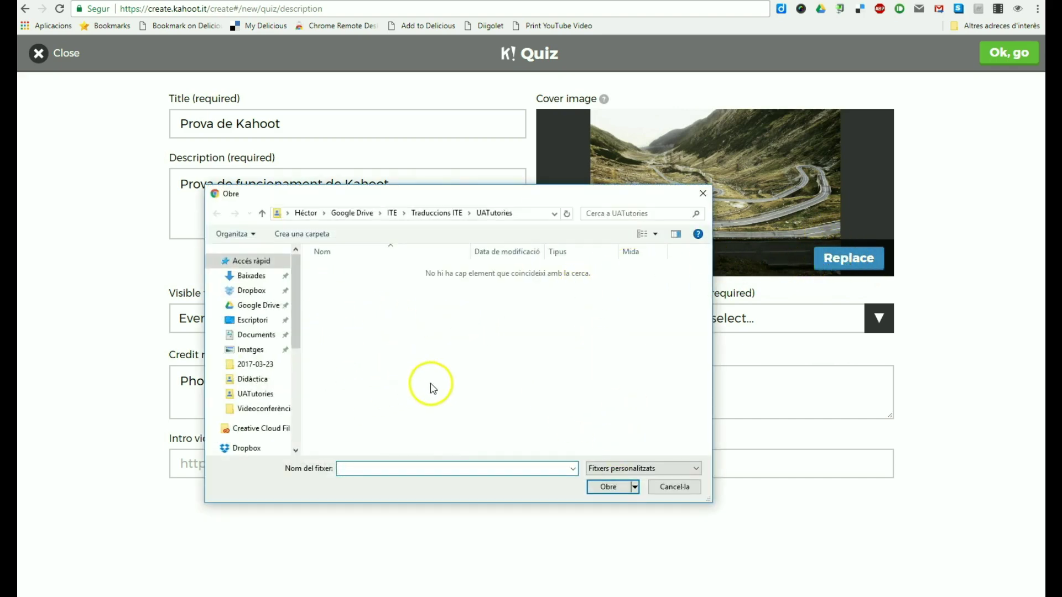
pyautogui.click(667, 489)
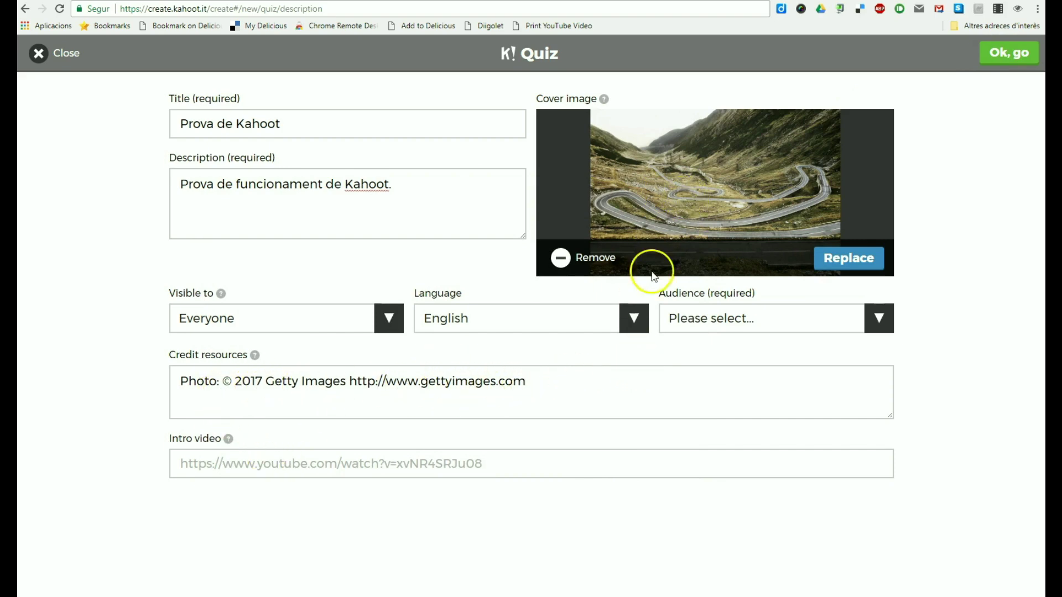
# Set the quiz's audience to University and its language to Català, and submit the description form.
pyautogui.click(1003, 51)
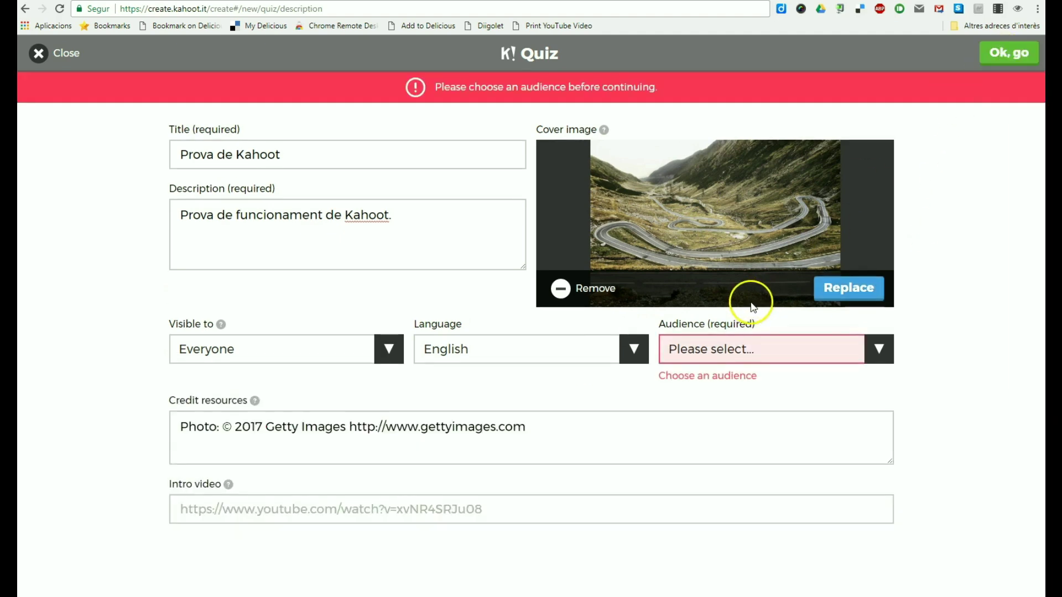
pyautogui.click(877, 350)
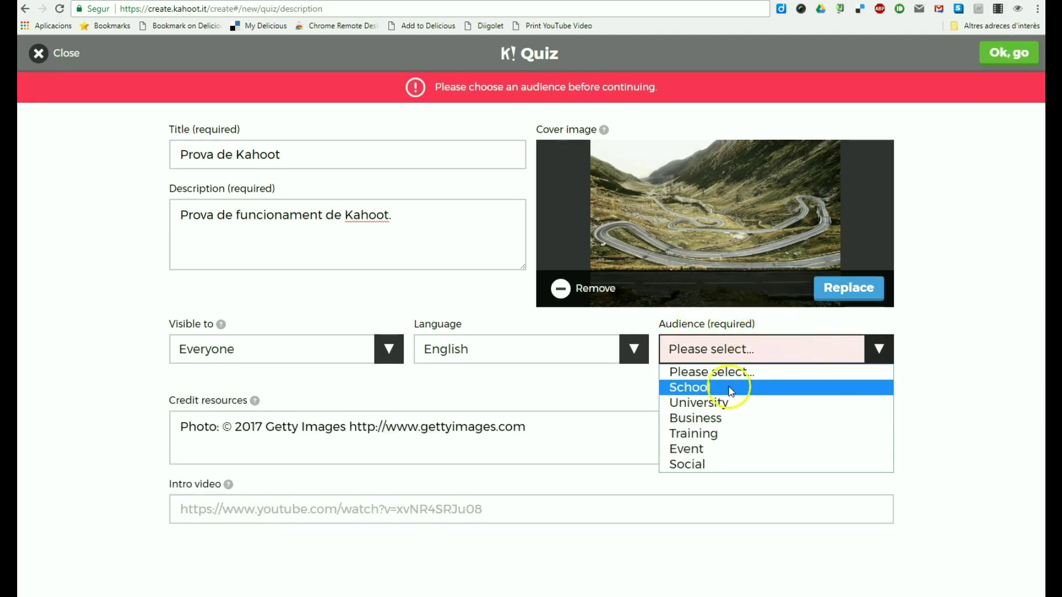
pyautogui.click(708, 403)
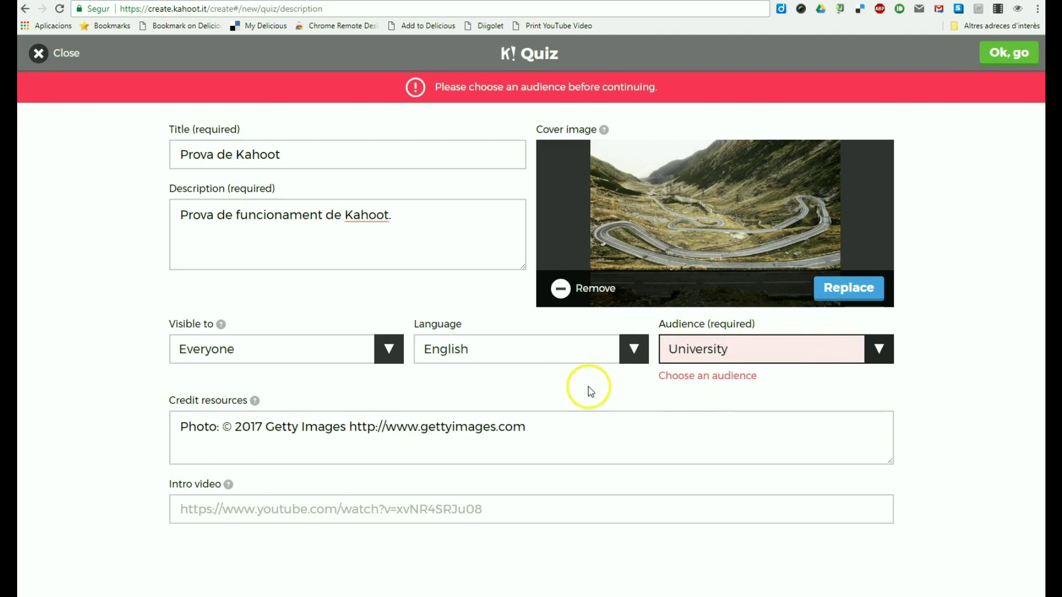
pyautogui.click(633, 349)
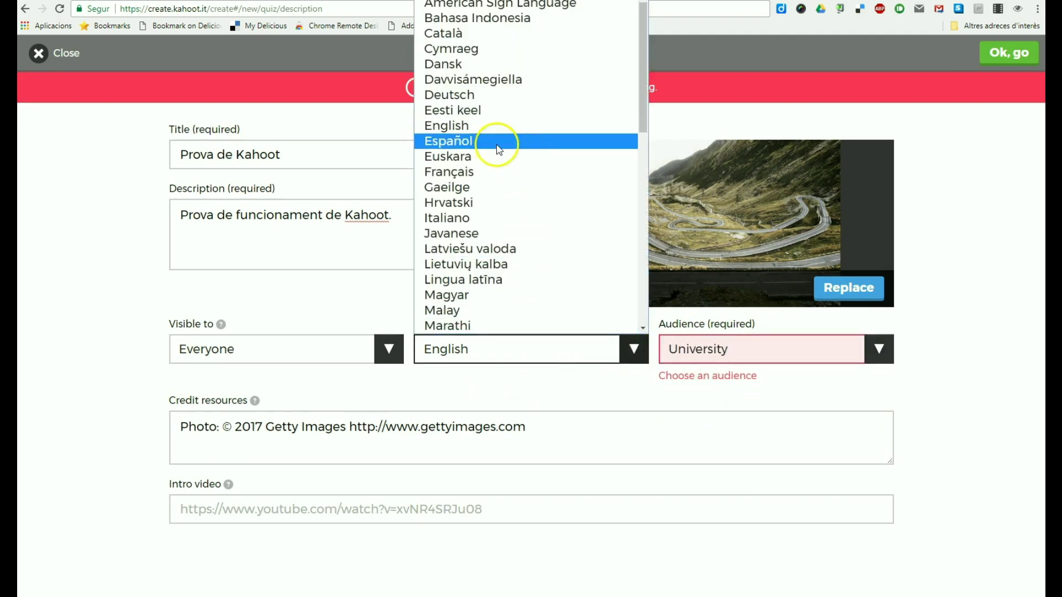
pyautogui.click(470, 33)
pyautogui.click(1012, 53)
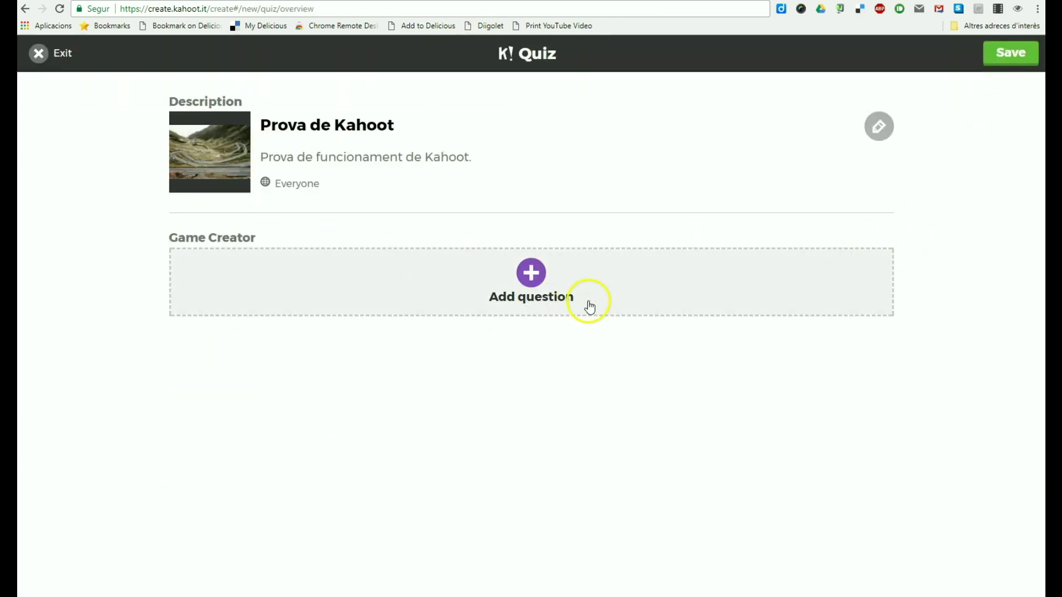
# Add a first question reading "Quants són 2+2?" with a time limit of 10 sec.
pyautogui.click(532, 274)
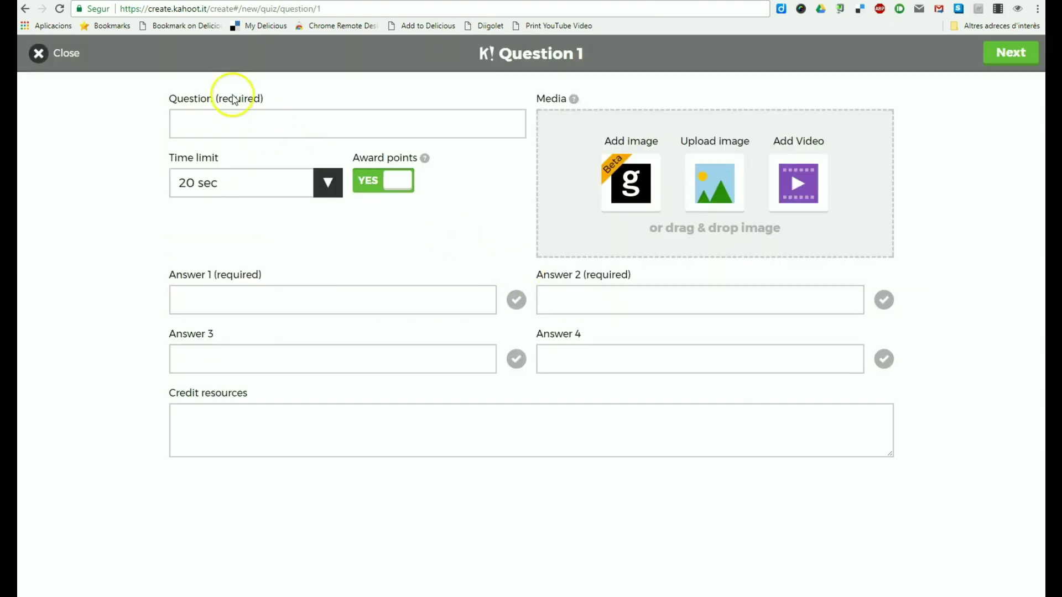
pyautogui.click(251, 121)
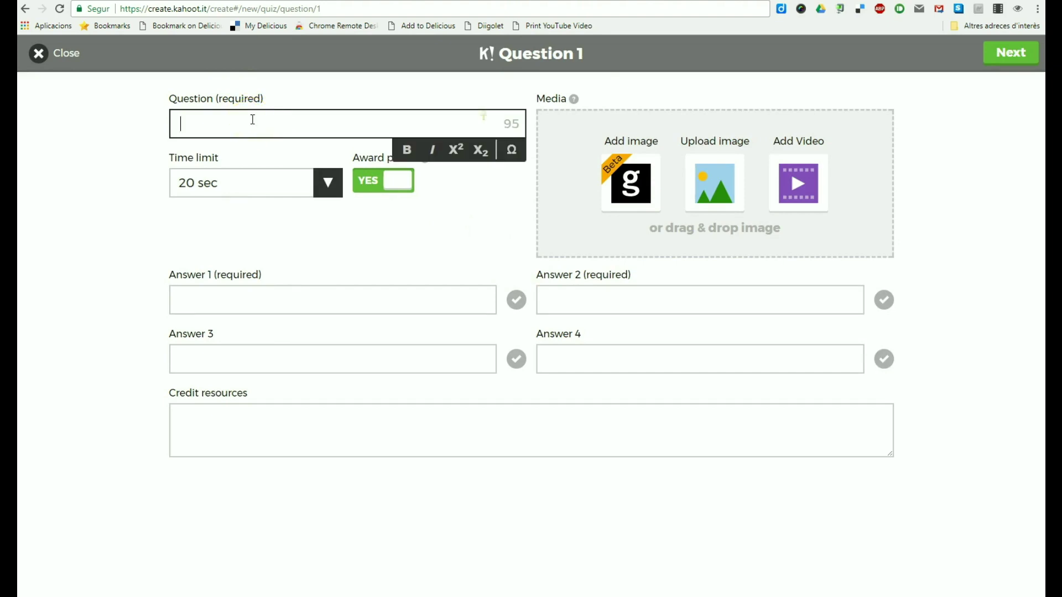
pyautogui.write('Quants són 2+2?')
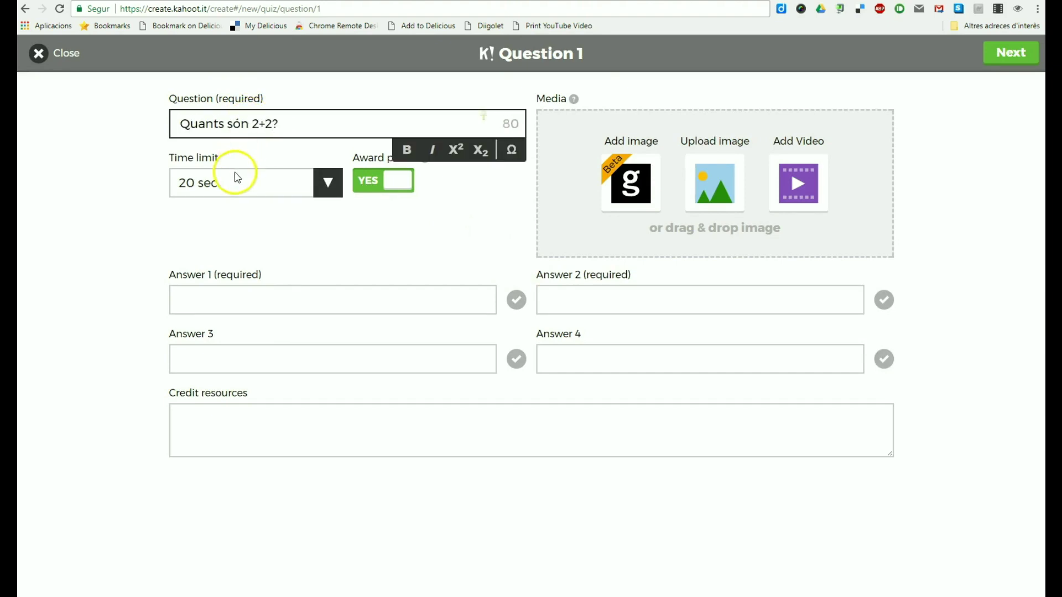
pyautogui.click(327, 187)
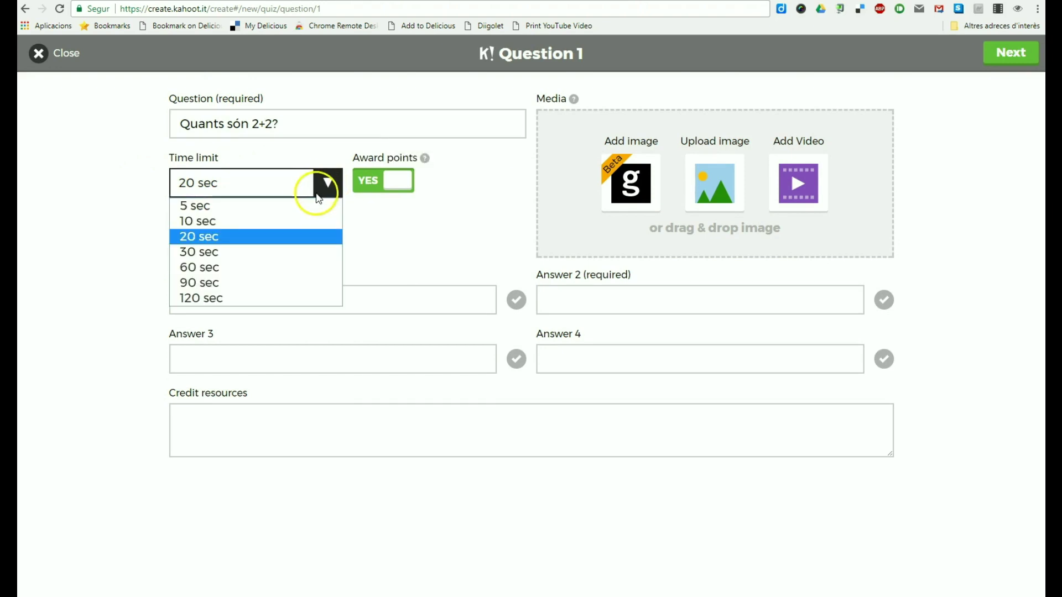
pyautogui.click(229, 223)
# Enter 3, 5, 4 and 8 as answers 1 to 4, mark answer 3 as correct, and finish the first question.
pyautogui.click(249, 299)
pyautogui.write('3')
pyautogui.click(562, 299)
pyautogui.write('5')
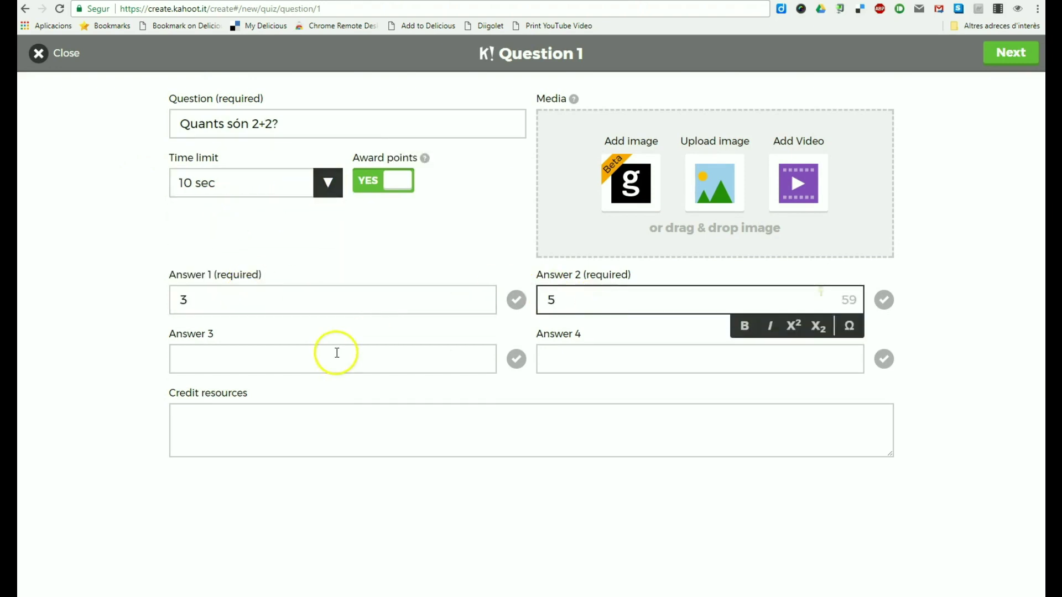
pyautogui.click(337, 357)
pyautogui.write('4')
pyautogui.click(634, 363)
pyautogui.write('8')
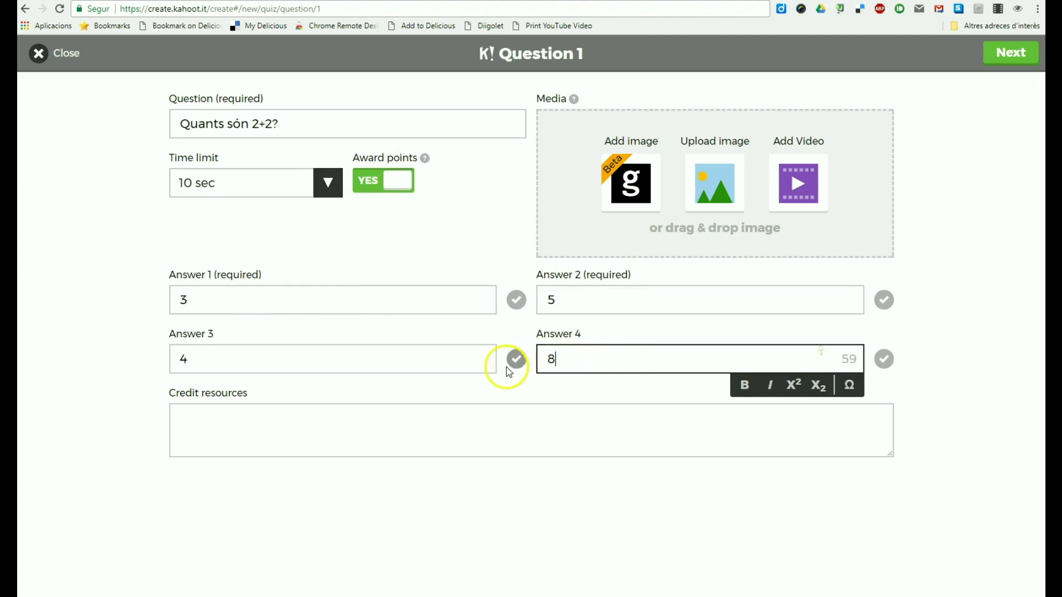
pyautogui.click(516, 360)
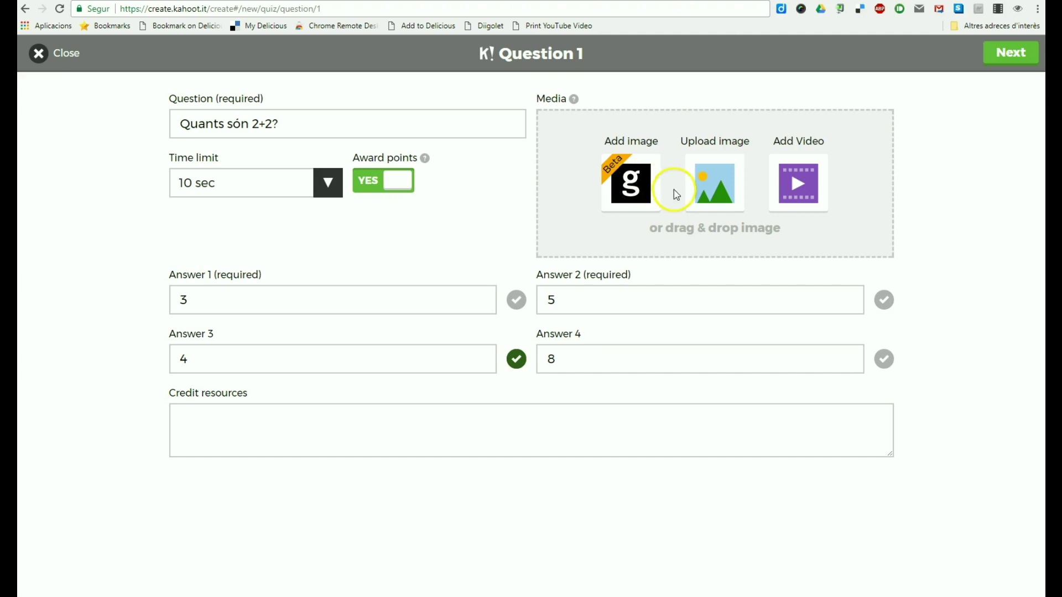
pyautogui.click(1010, 54)
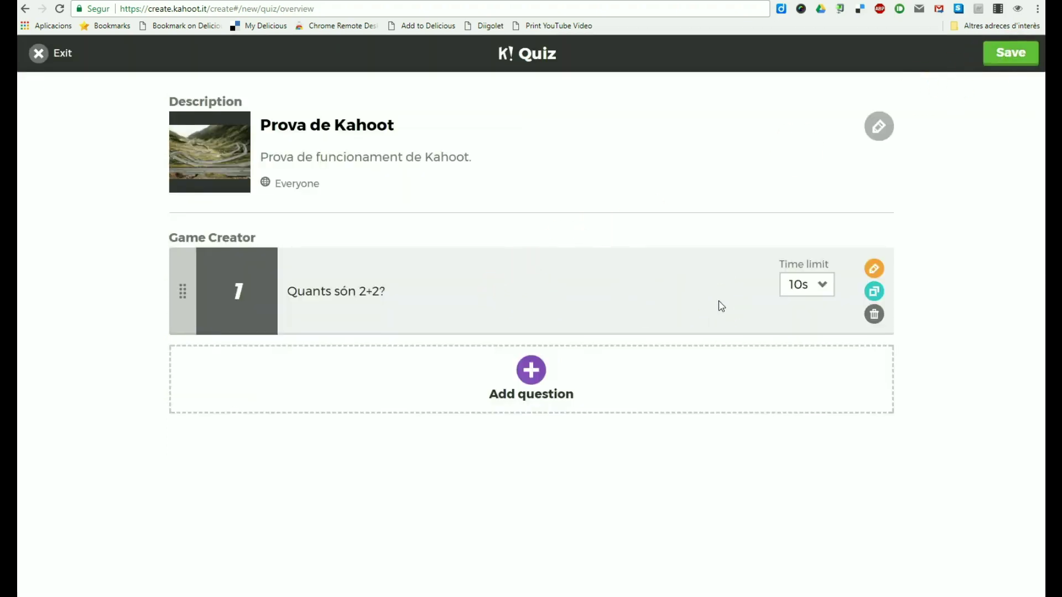
# Add a second question reading "Resol x en x²=16", with the exponent 2 formatted as superscript.
pyautogui.click(530, 373)
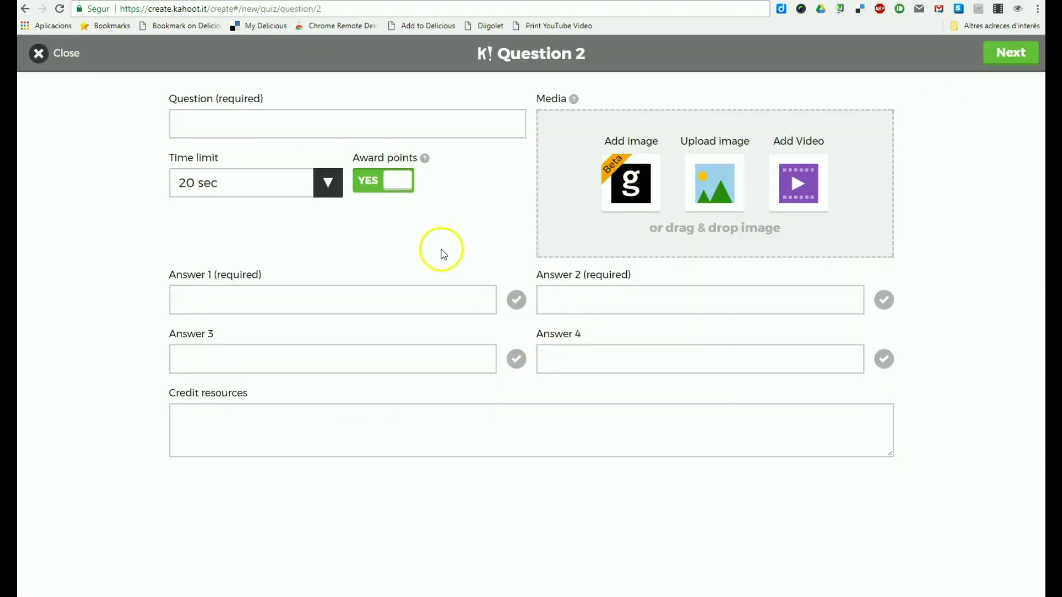
pyautogui.click(269, 120)
pyautogui.write('Resol x en x')
pyautogui.click(452, 161)
pyautogui.write('2=')
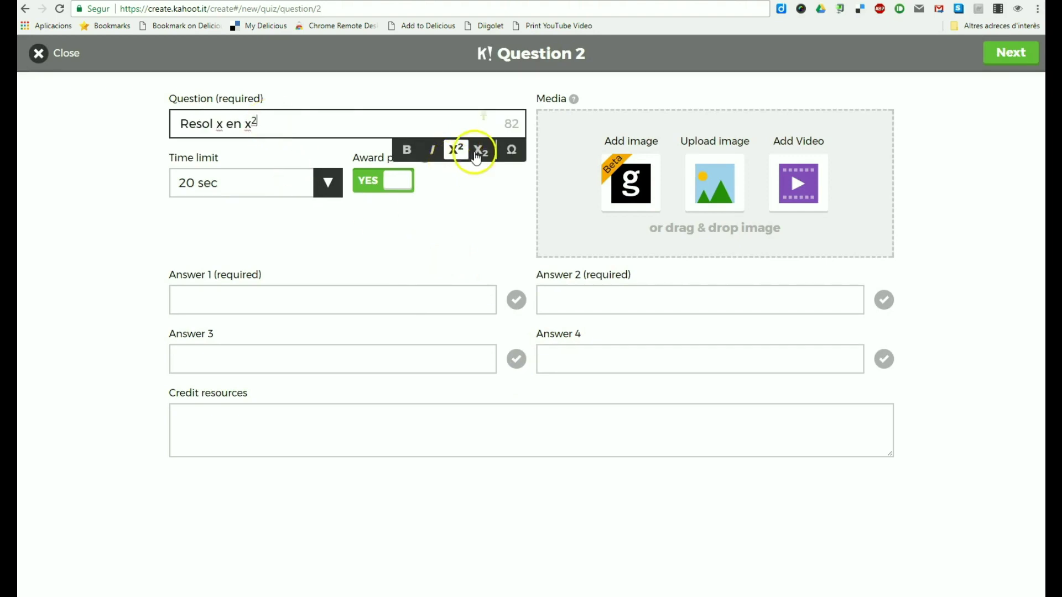
pyautogui.click(292, 131)
# Enter 2, 3, 5 and 4 as answers 1 to 4, mark answer 4 correct, and finish the question with a 10 sec limit.
pyautogui.click(239, 299)
pyautogui.write('2')
pyautogui.press('Tab')
pyautogui.write('3')
pyautogui.click(395, 360)
pyautogui.write('5')
pyautogui.click(691, 359)
pyautogui.write('4')
pyautogui.click(883, 360)
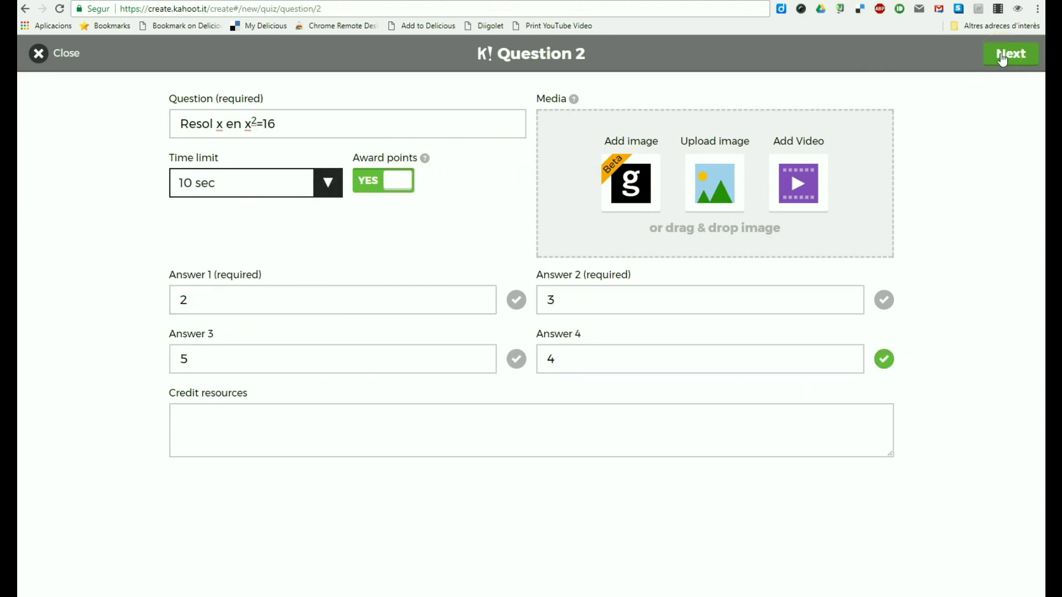
pyautogui.click(1002, 58)
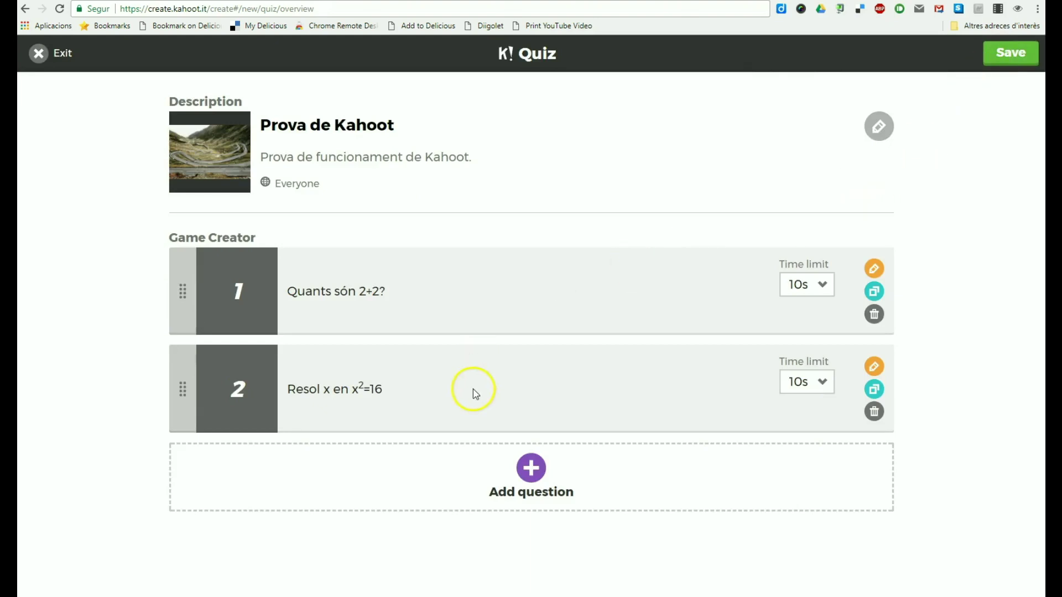
# Save the two-question quiz and open its preview.
pyautogui.click(1009, 58)
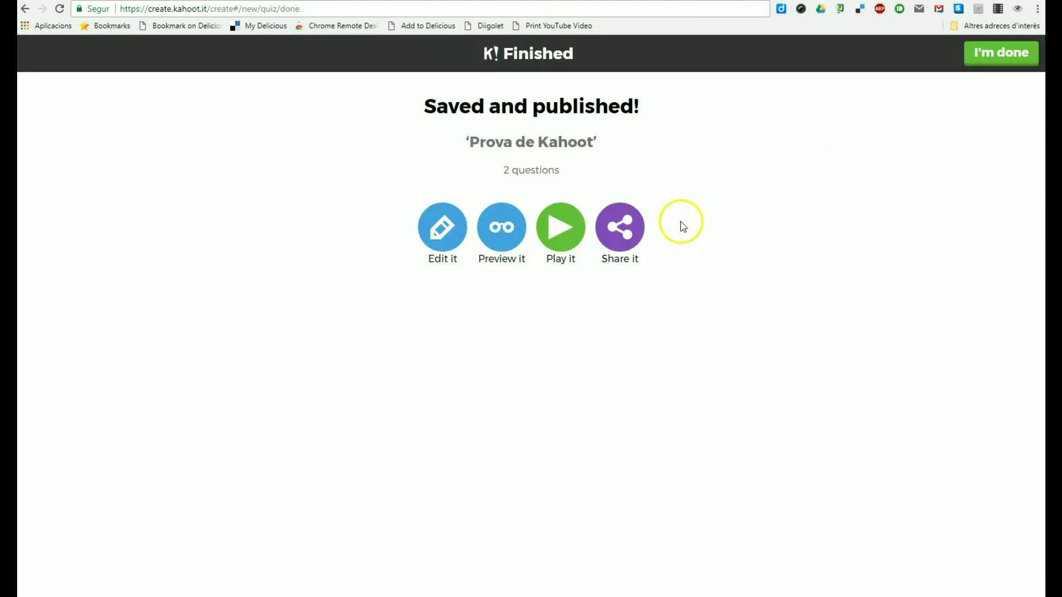
pyautogui.click(503, 237)
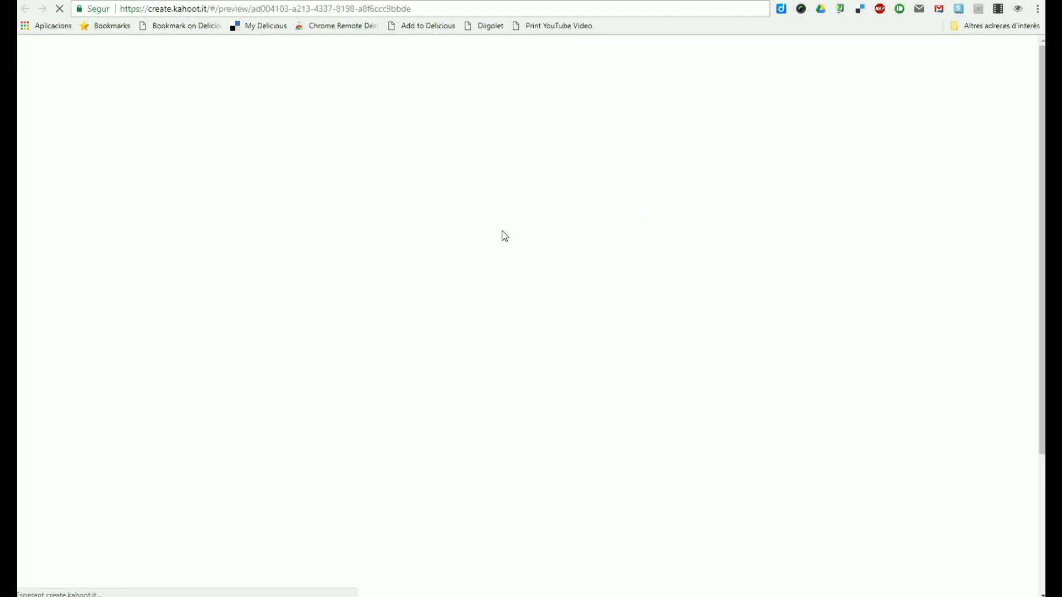